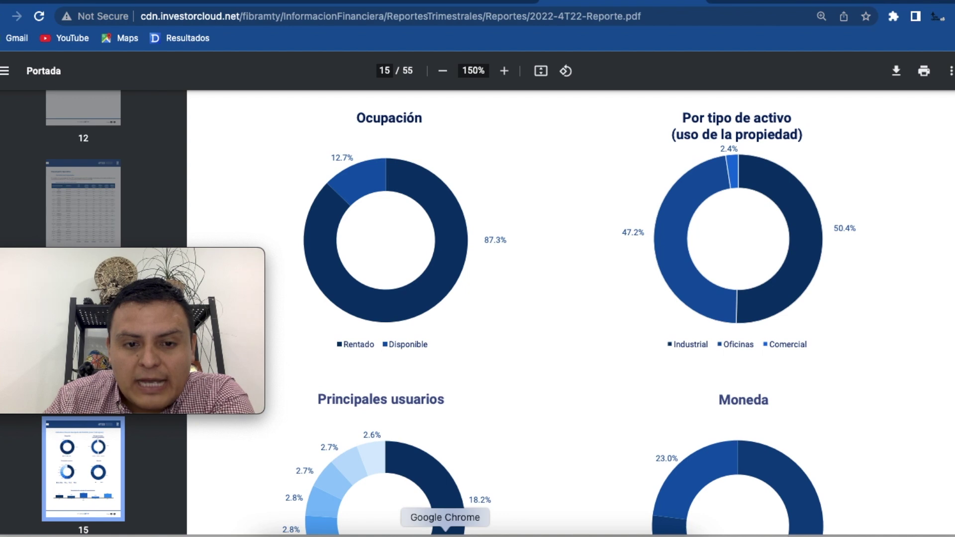
Compare the new portfolio pie chart in Numbers with the occupancy, asset type, main tenant and currency charts in the Chrome quarterly report
{"action": "left_click", "coordinate": [540, 533]}
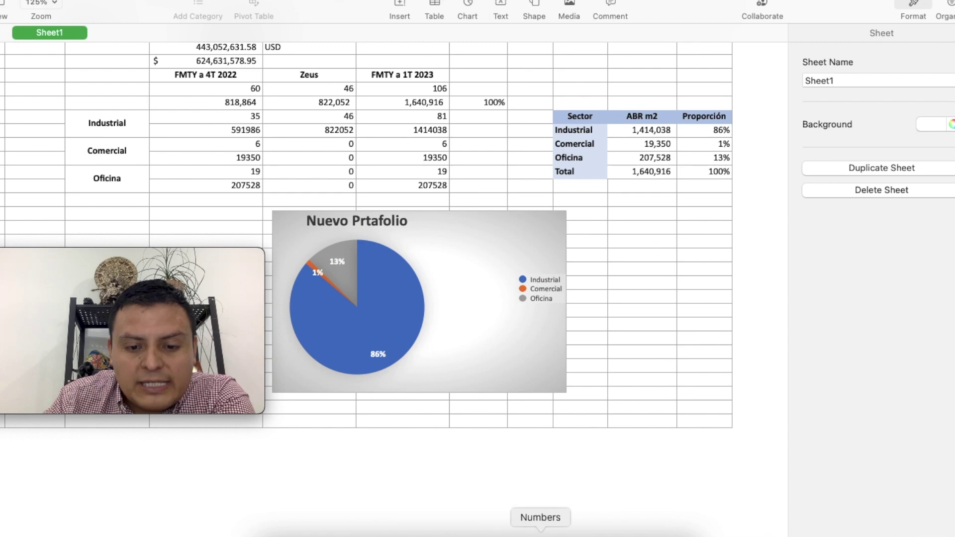
{"action": "left_click", "coordinate": [450, 534]}
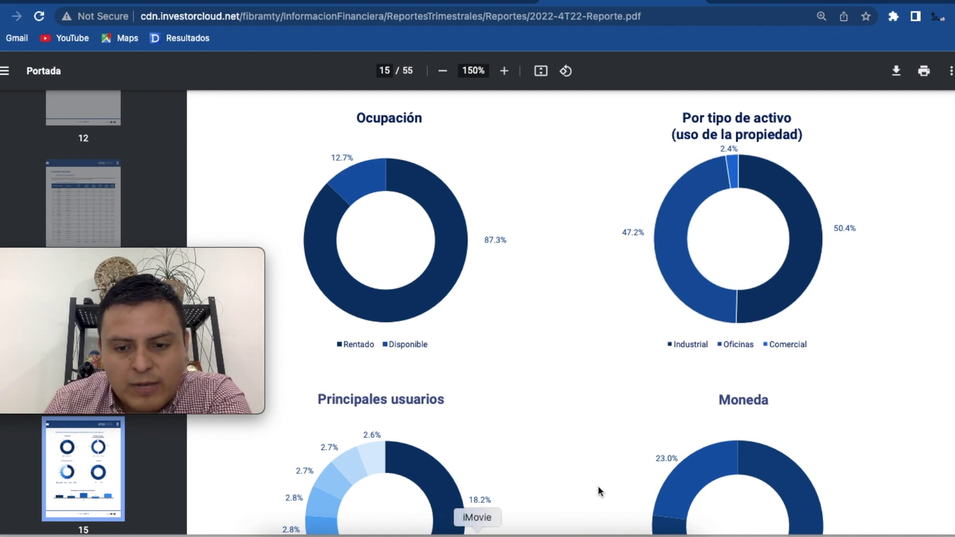
{"action": "scroll", "coordinate": [763, 442], "scroll_direction": "down", "scroll_amount": 2}
{"action": "scroll", "coordinate": [763, 442], "scroll_direction": "down", "scroll_amount": 1}
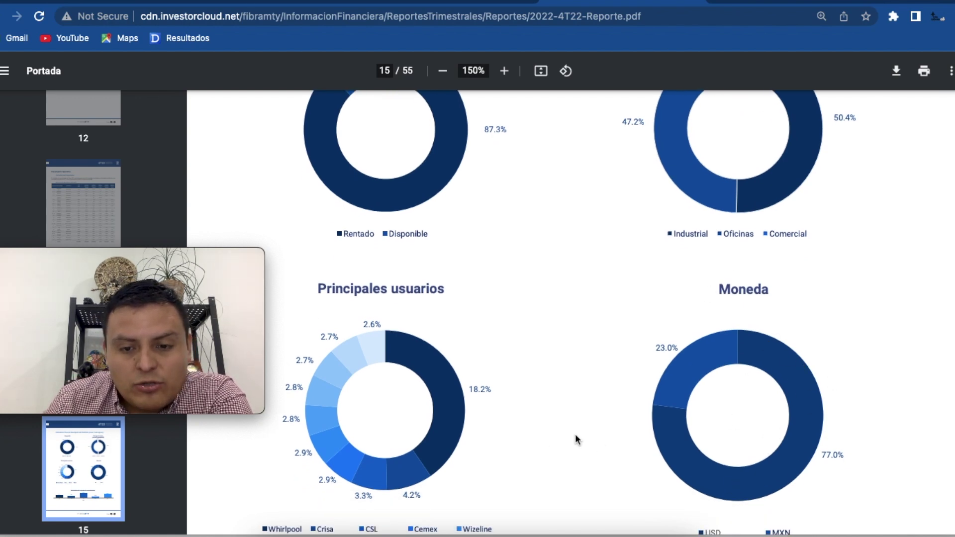
{"action": "scroll", "coordinate": [644, 444], "scroll_direction": "down", "scroll_amount": 2}
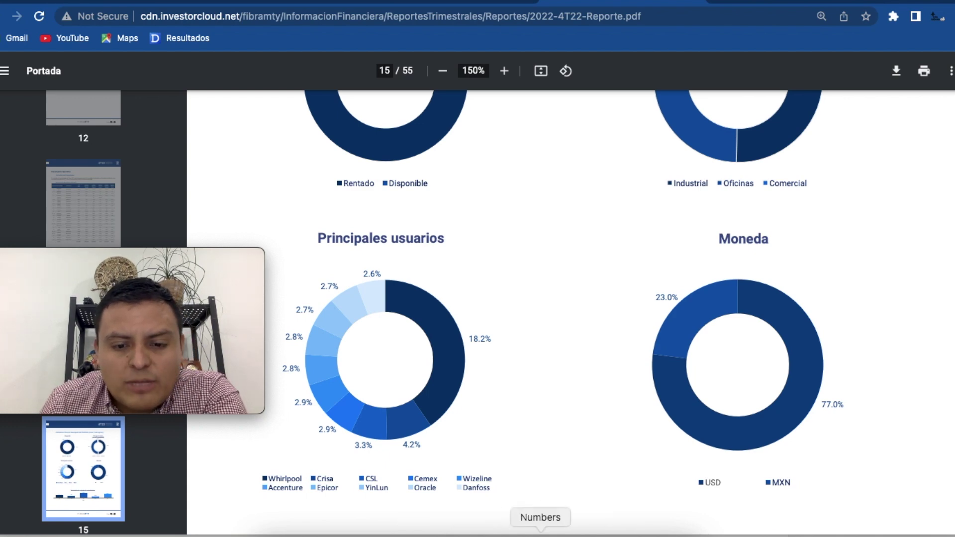
Switch to Numbers and examine the property counts and leasable area for FMTY a 4T 2022, Zeus and FMTY a 1T 2023
{"action": "left_click", "coordinate": [541, 534]}
{"action": "scroll", "coordinate": [650, 328], "scroll_direction": "up", "scroll_amount": 3}
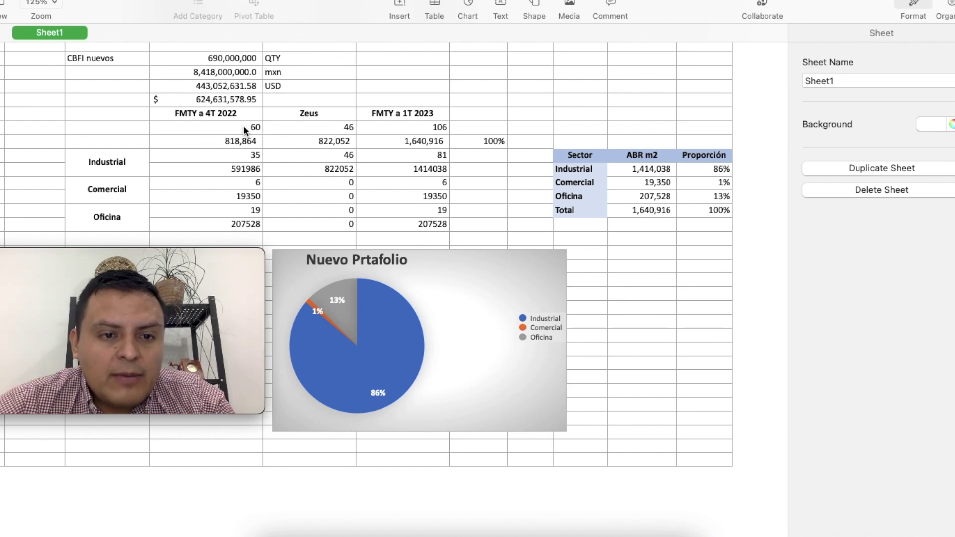
{"action": "left_click", "coordinate": [423, 125]}
{"action": "left_click", "coordinate": [500, 183]}
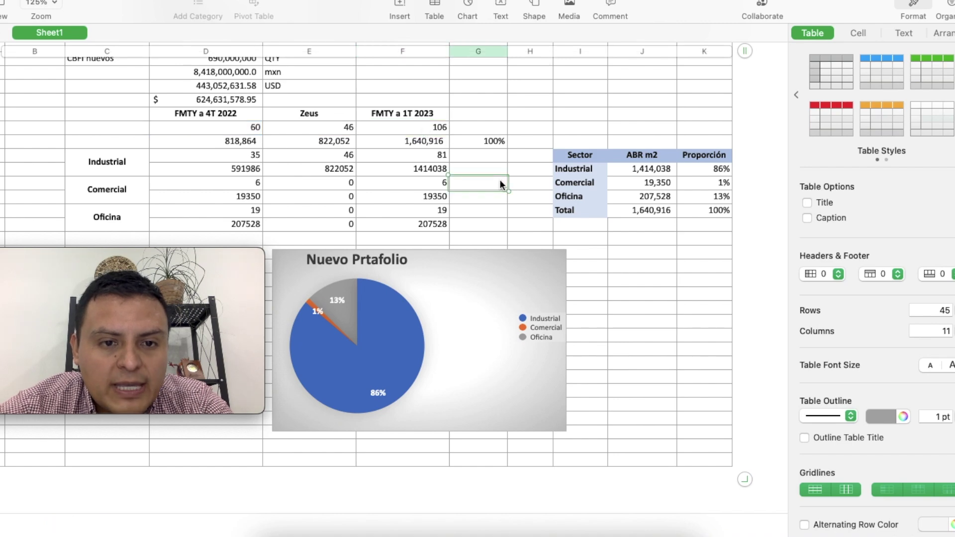
{"action": "left_click", "coordinate": [215, 142]}
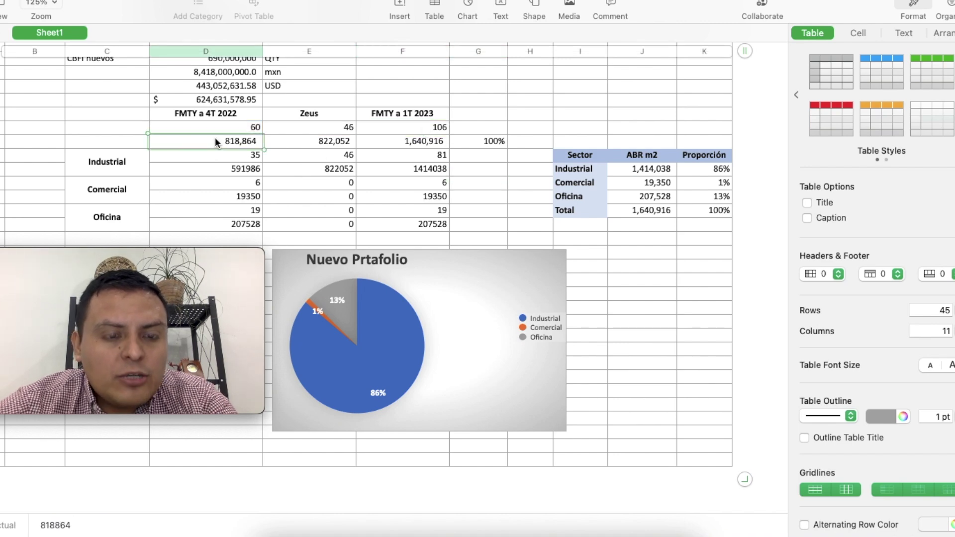
{"action": "left_click", "coordinate": [413, 148]}
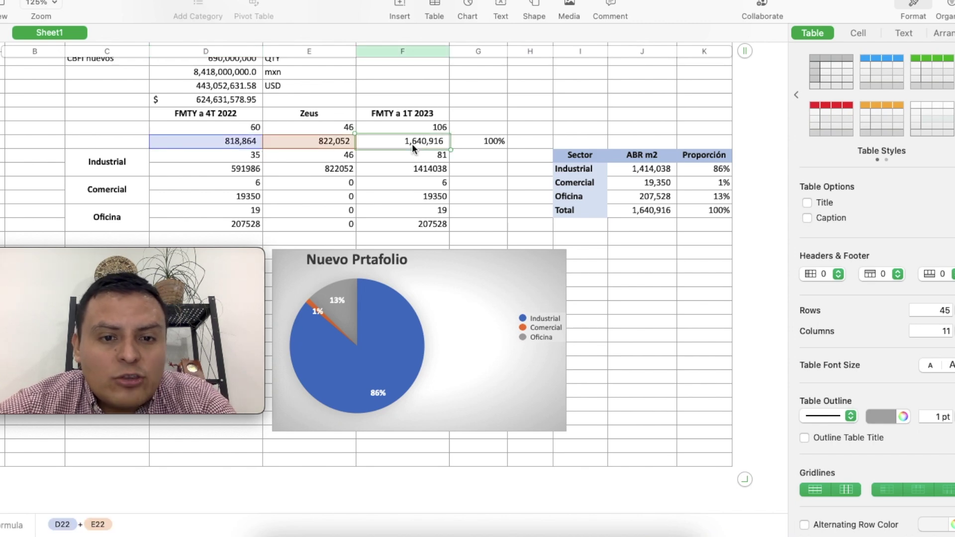
{"action": "left_click", "coordinate": [485, 177]}
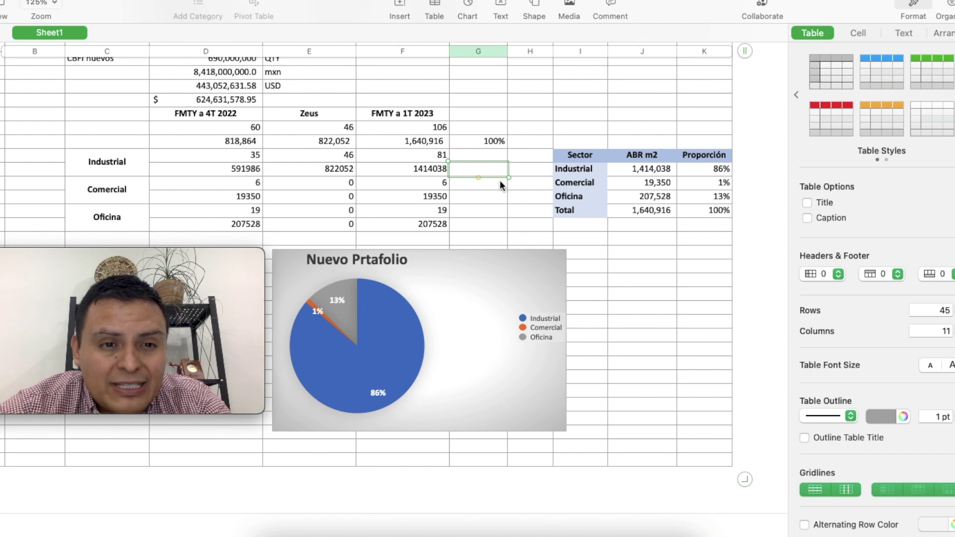
Inspect the CBFI nuevos amounts in MXN and USD and the formulas behind the conversion and the combined dollar total
{"action": "scroll", "coordinate": [500, 182], "scroll_direction": "up", "scroll_amount": 3}
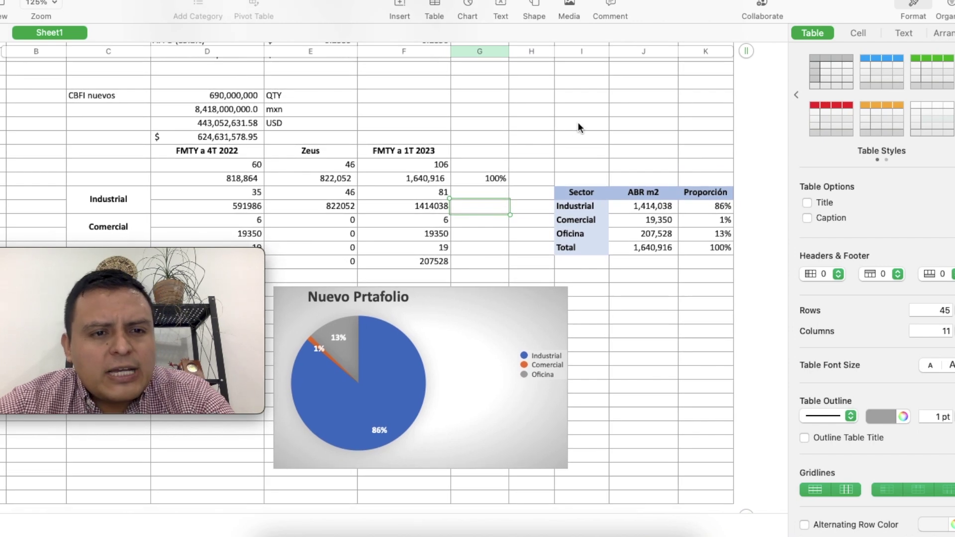
{"action": "scroll", "coordinate": [578, 127], "scroll_direction": "up", "scroll_amount": 2}
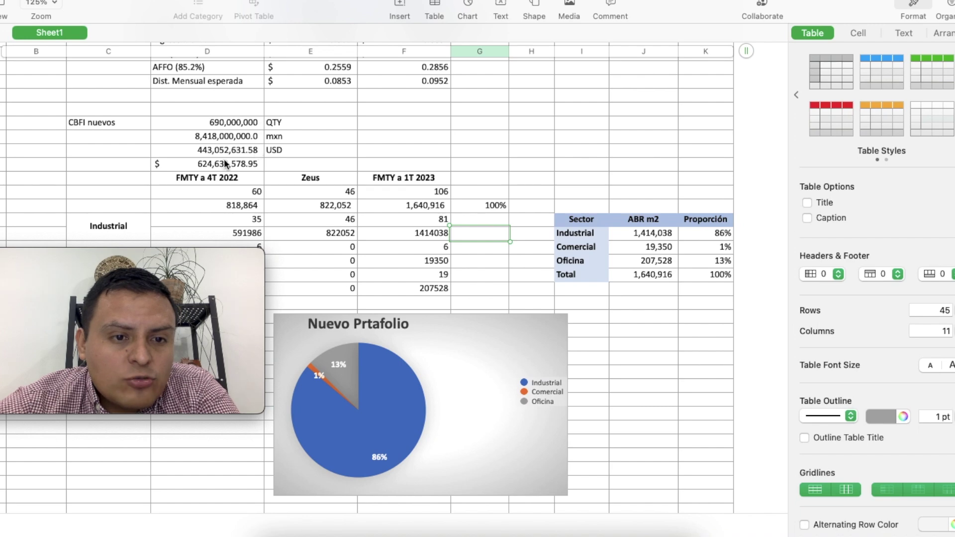
{"action": "left_click", "coordinate": [245, 143]}
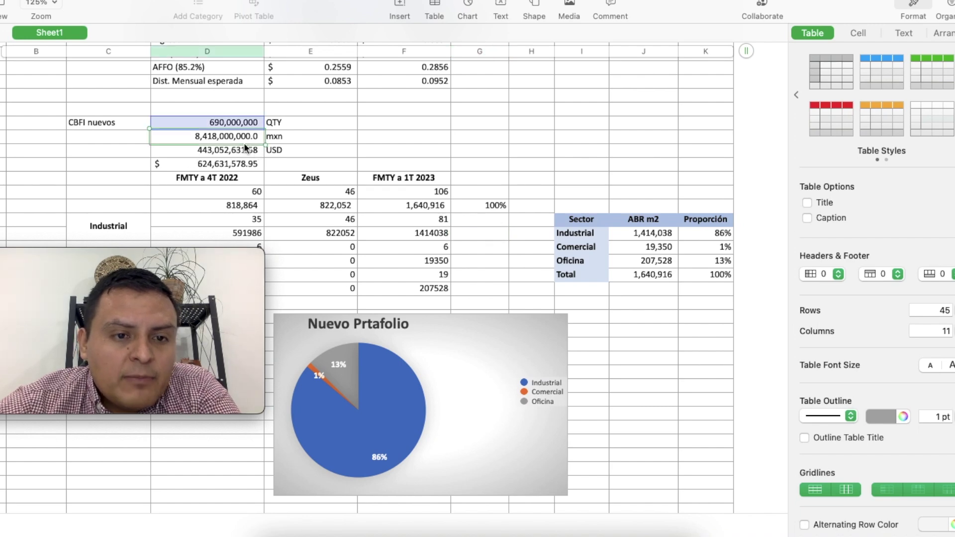
{"action": "left_click", "coordinate": [235, 150]}
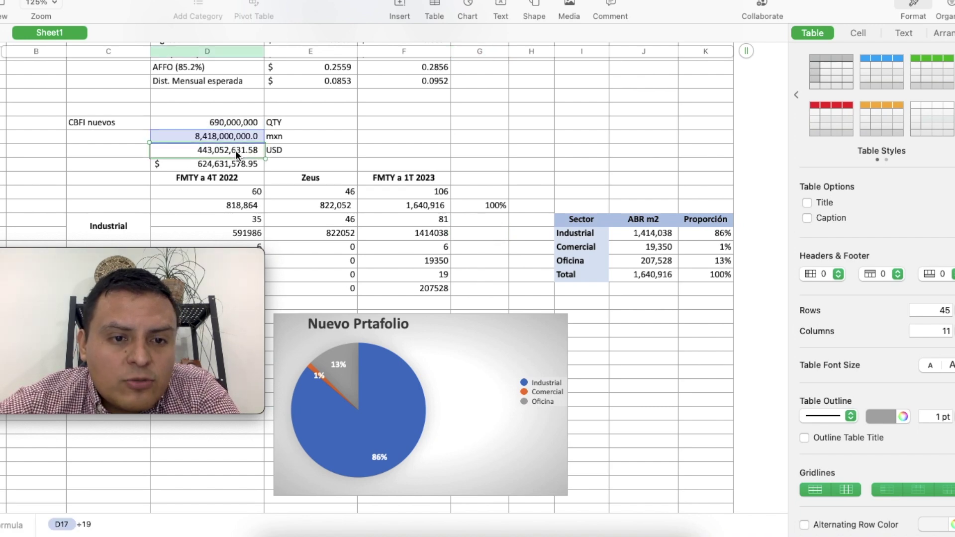
{"action": "double_click", "coordinate": [236, 150]}
{"action": "left_click", "coordinate": [288, 156]}
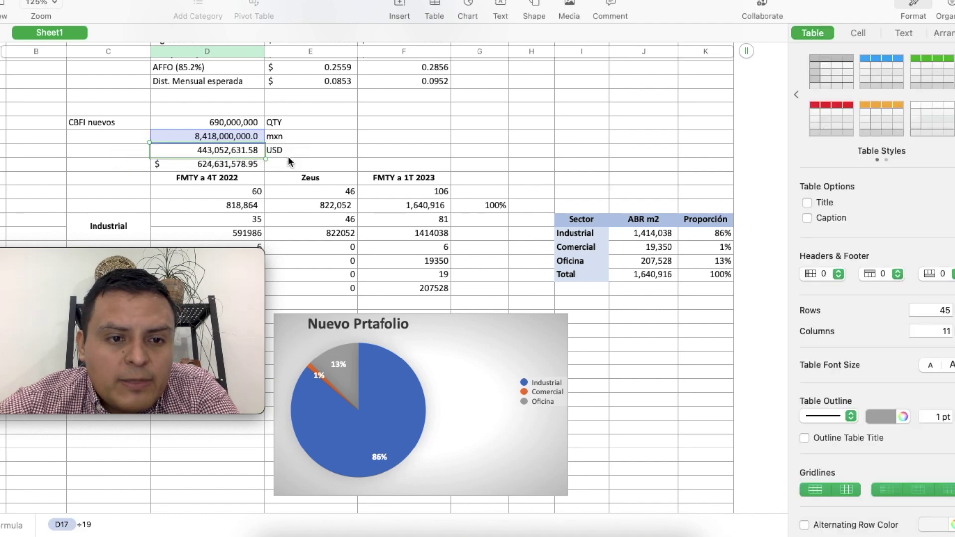
{"action": "left_click", "coordinate": [243, 166]}
{"action": "scroll", "coordinate": [368, 172], "scroll_direction": "up", "scroll_amount": 3}
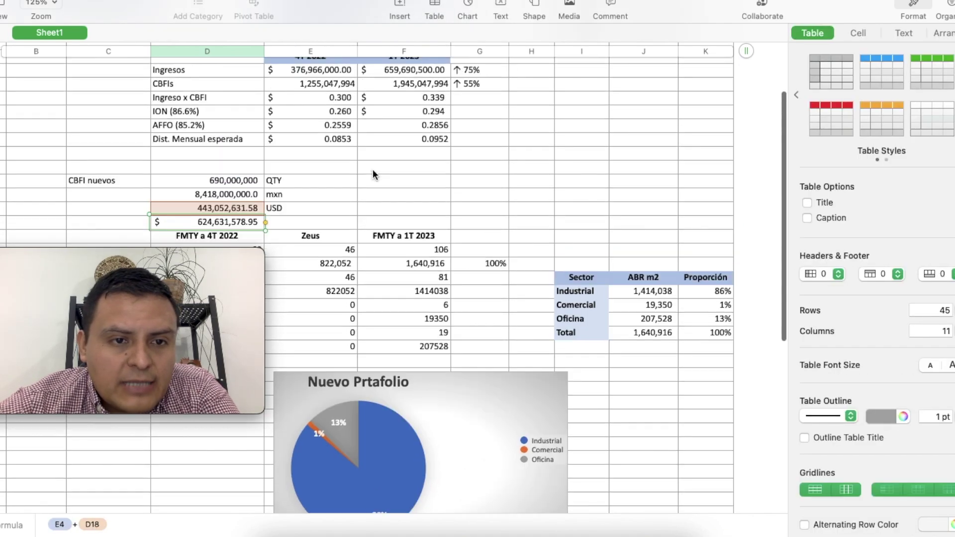
{"action": "left_click", "coordinate": [521, 198]}
Review the CBFIs row for 4T 2022 and 1T 2023, checking the CBFI nuevos quantity and the formula that adds it
{"action": "scroll", "coordinate": [523, 200], "scroll_direction": "up", "scroll_amount": 2}
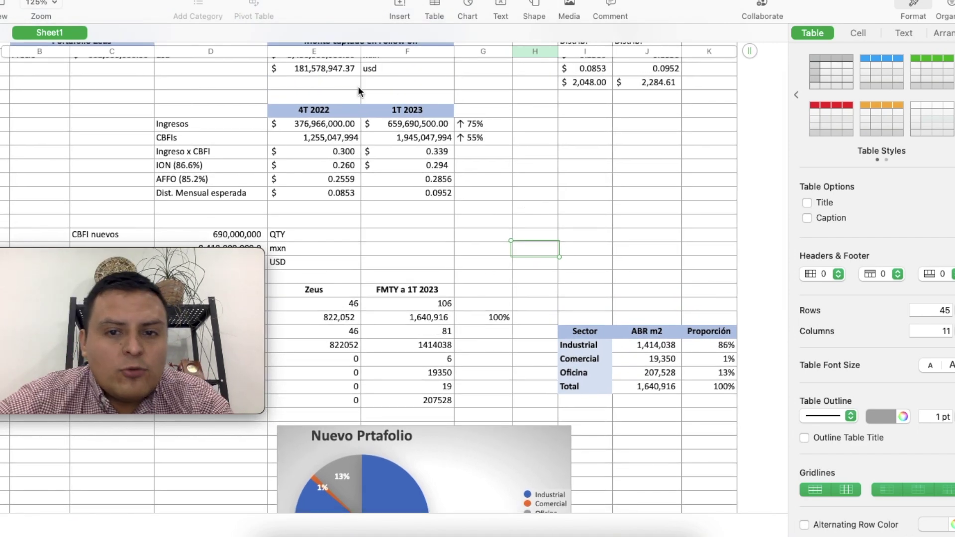
{"action": "scroll", "coordinate": [360, 89], "scroll_direction": "down", "scroll_amount": 1}
{"action": "scroll", "coordinate": [358, 86], "scroll_direction": "down", "scroll_amount": 1}
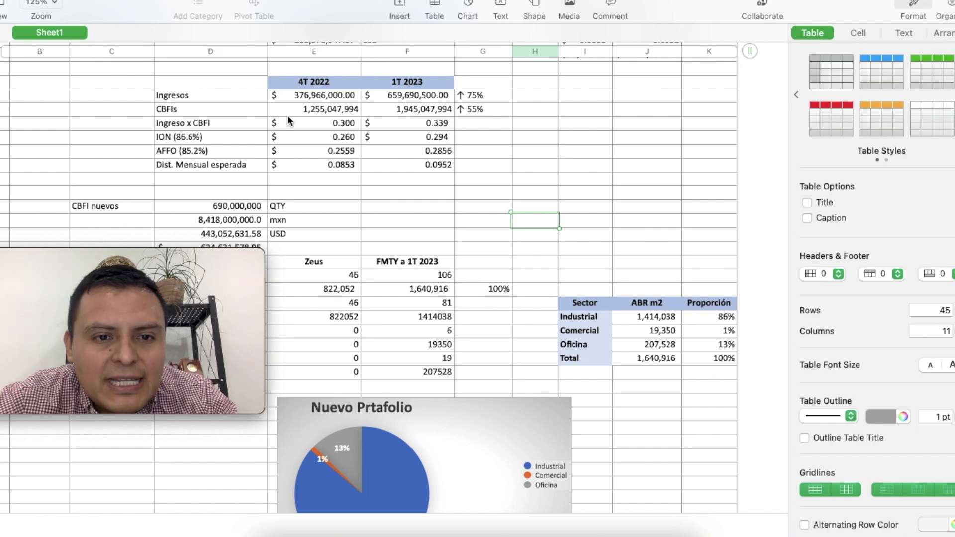
{"action": "left_click", "coordinate": [214, 110]}
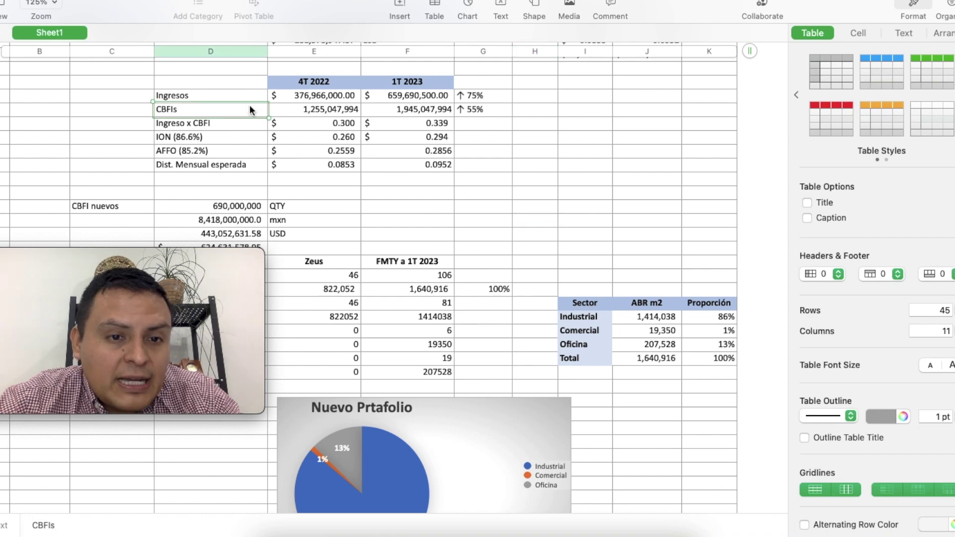
{"action": "left_click", "coordinate": [302, 111]}
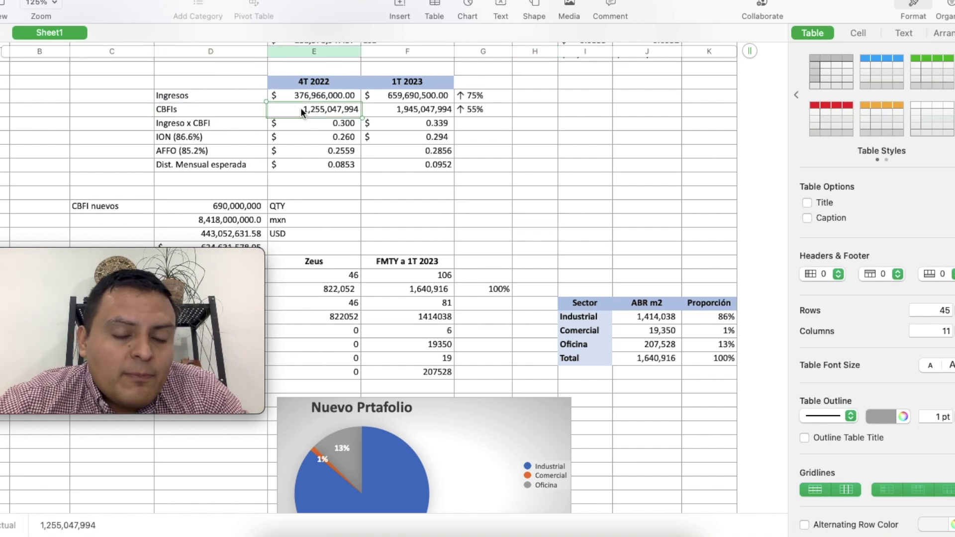
{"action": "left_click", "coordinate": [212, 206]}
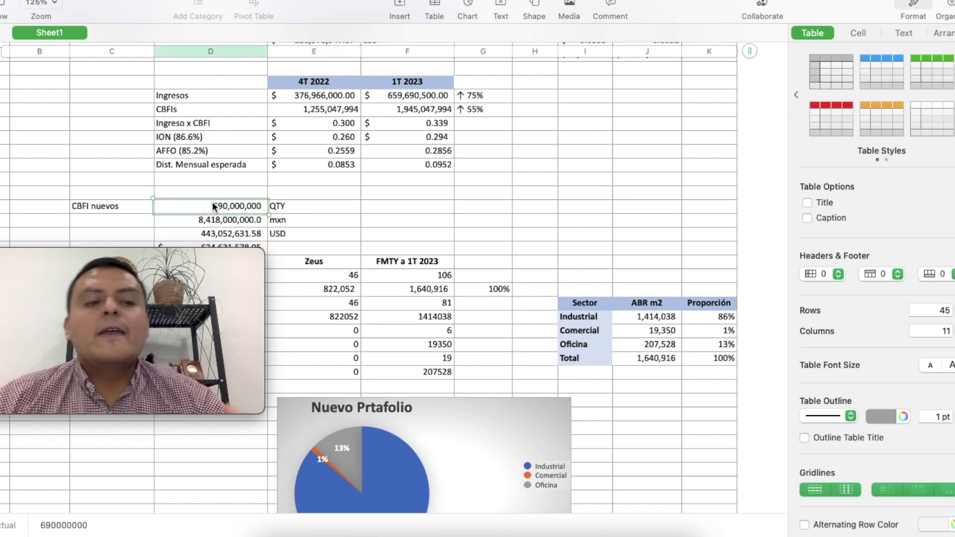
{"action": "left_click", "coordinate": [298, 113]}
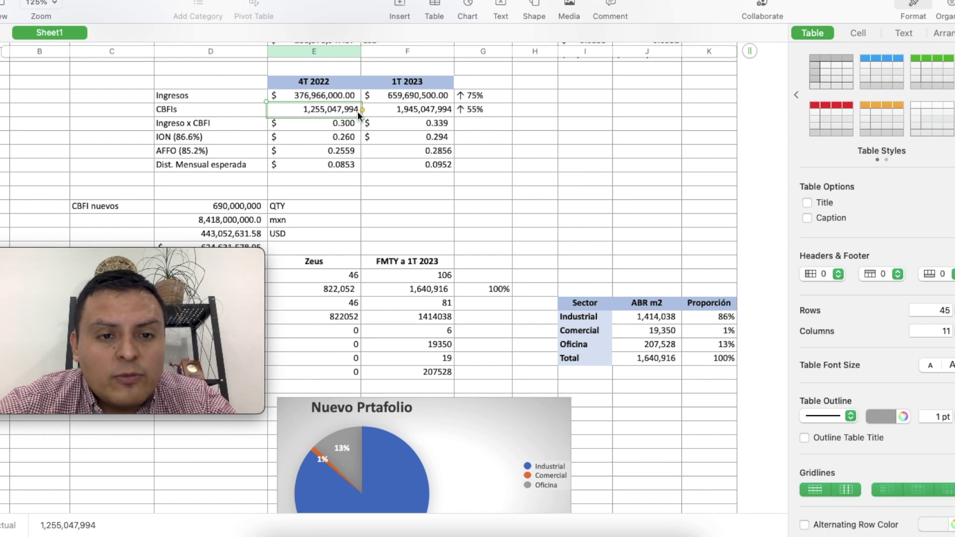
{"action": "left_click", "coordinate": [406, 112]}
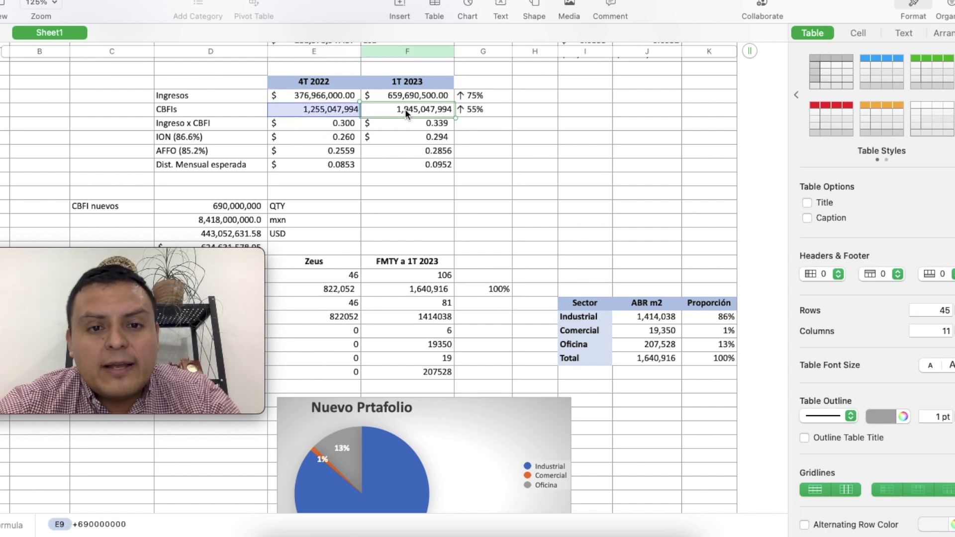
{"action": "left_click", "coordinate": [478, 105]}
{"action": "left_click", "coordinate": [412, 110]}
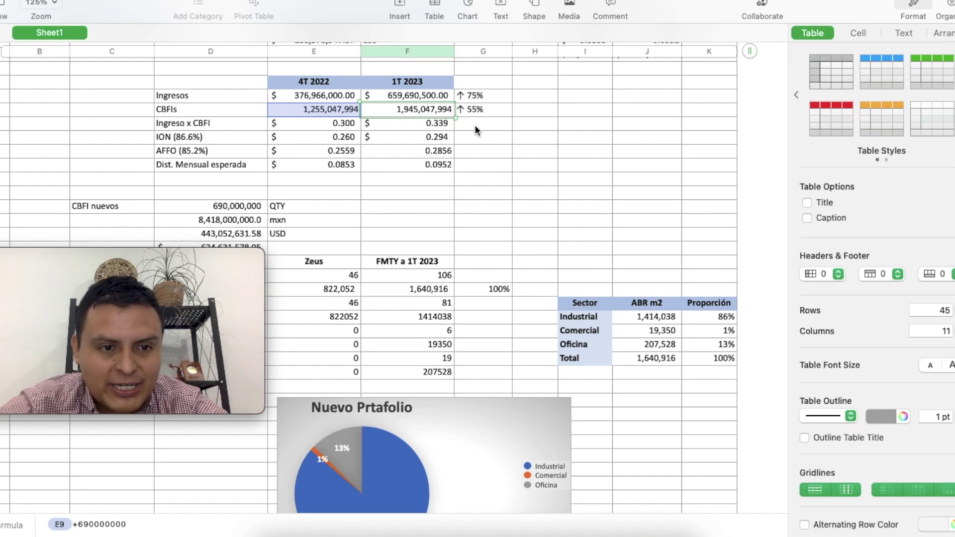
Examine how Ingreso x CBFI derives from Ingresos and CBFIs, and check the 1T 2023 Dist. Mensual esperada formula
{"action": "left_click", "coordinate": [106, 137]}
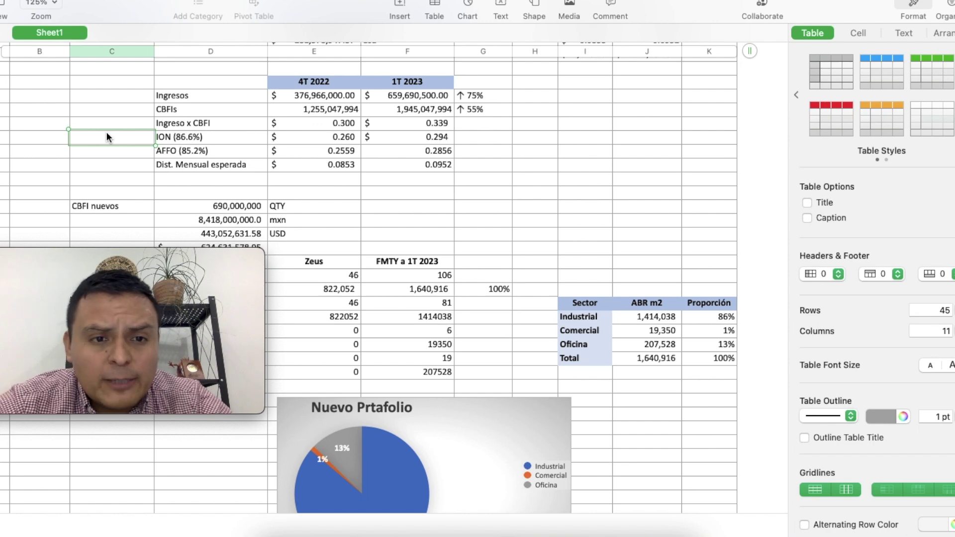
{"action": "left_click", "coordinate": [231, 125]}
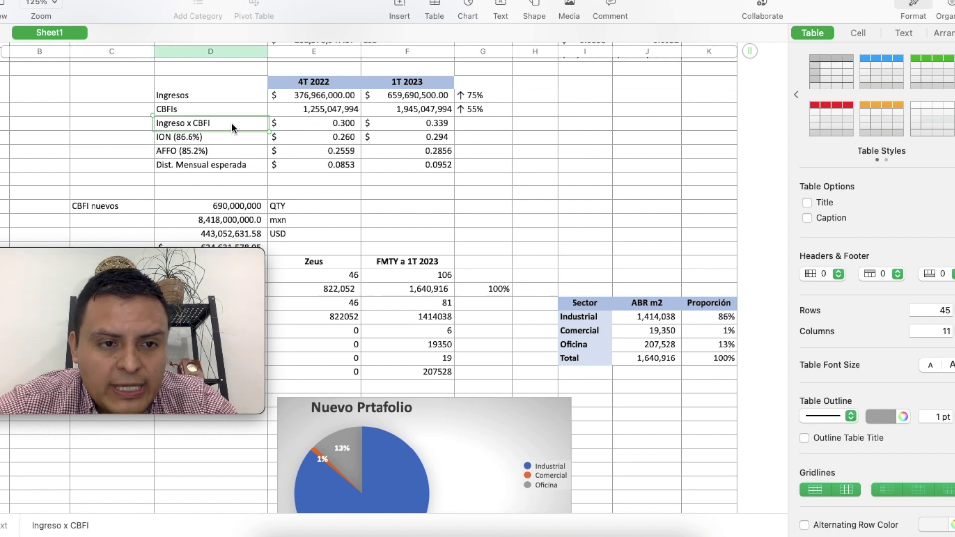
{"action": "left_click", "coordinate": [332, 96]}
{"action": "left_click", "coordinate": [330, 108]}
{"action": "left_click", "coordinate": [332, 125]}
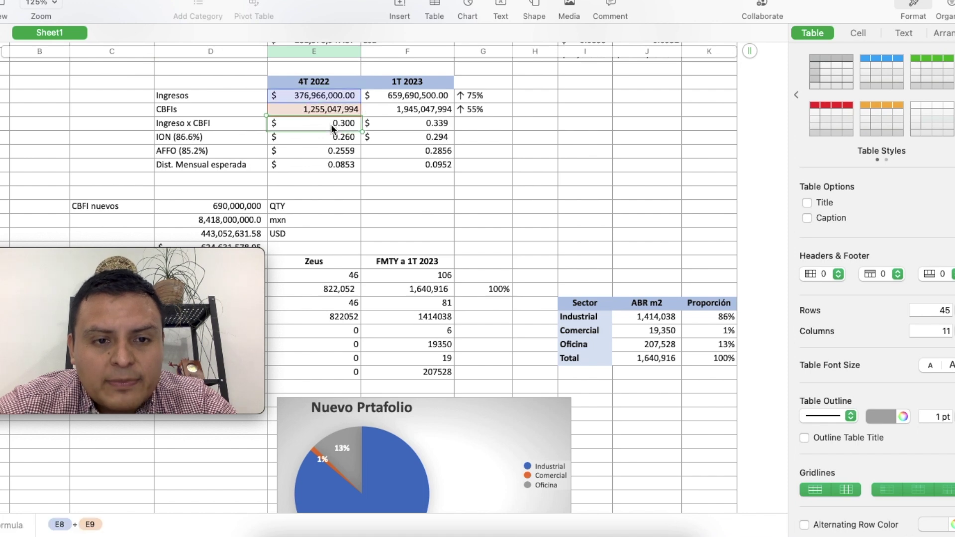
{"action": "left_click", "coordinate": [450, 190]}
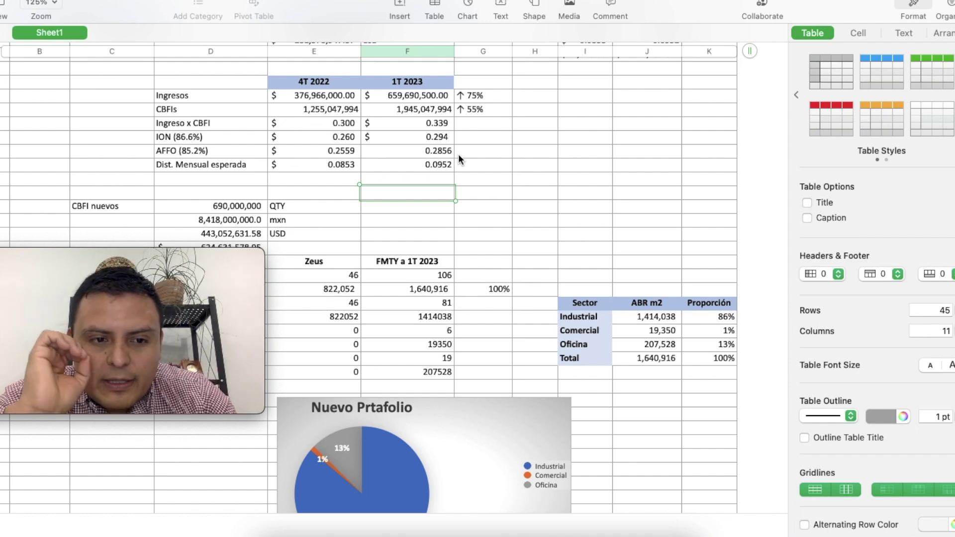
{"action": "left_click", "coordinate": [203, 207]}
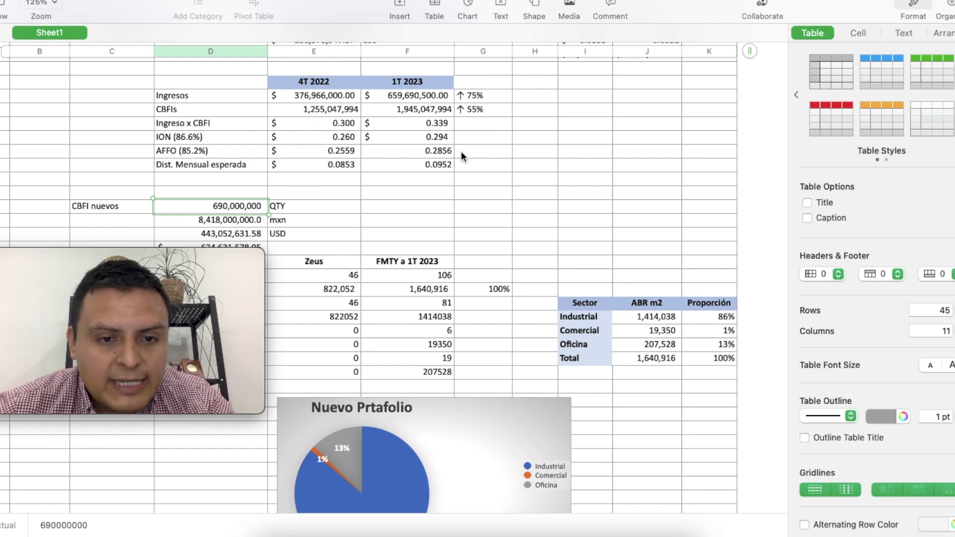
{"action": "left_click", "coordinate": [428, 165]}
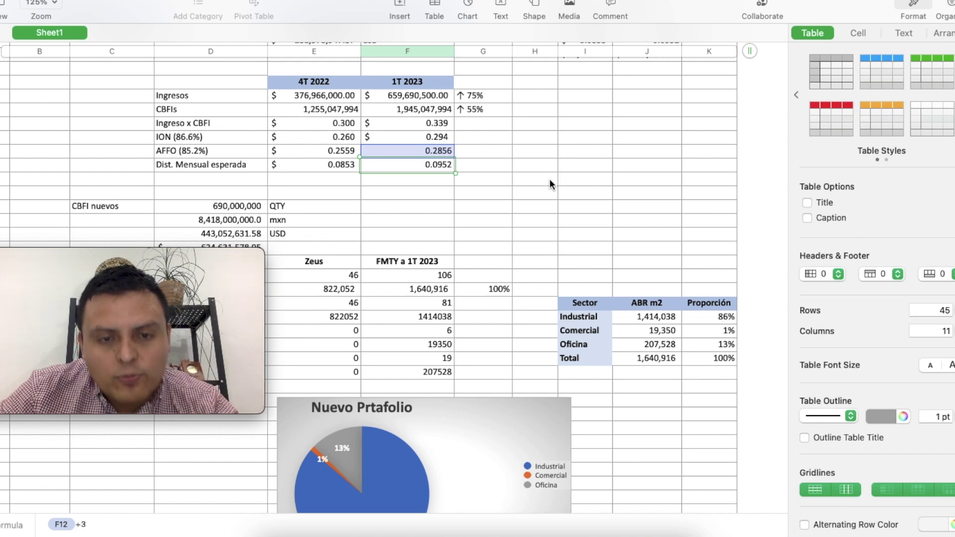
Calculate the increase in Dist. Mensual esperada in cell G13 with the formula =F13-E13
{"action": "left_click", "coordinate": [474, 161]}
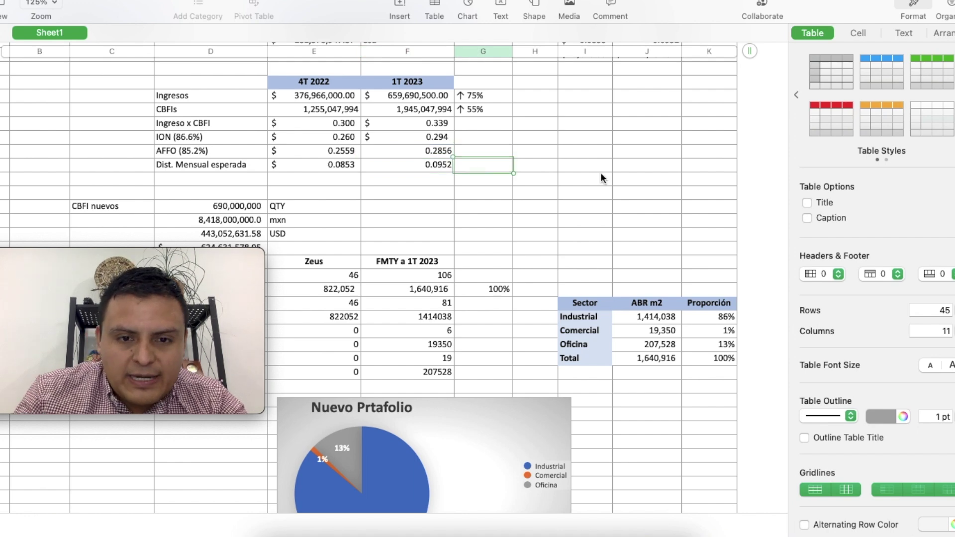
{"action": "key", "text": "="}
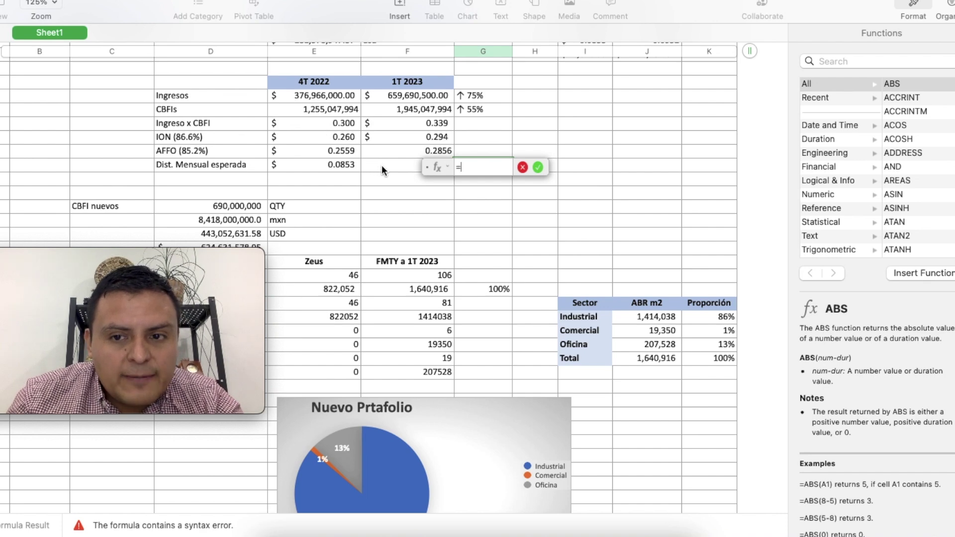
{"action": "left_click", "coordinate": [389, 165]}
{"action": "type", "text": "-"}
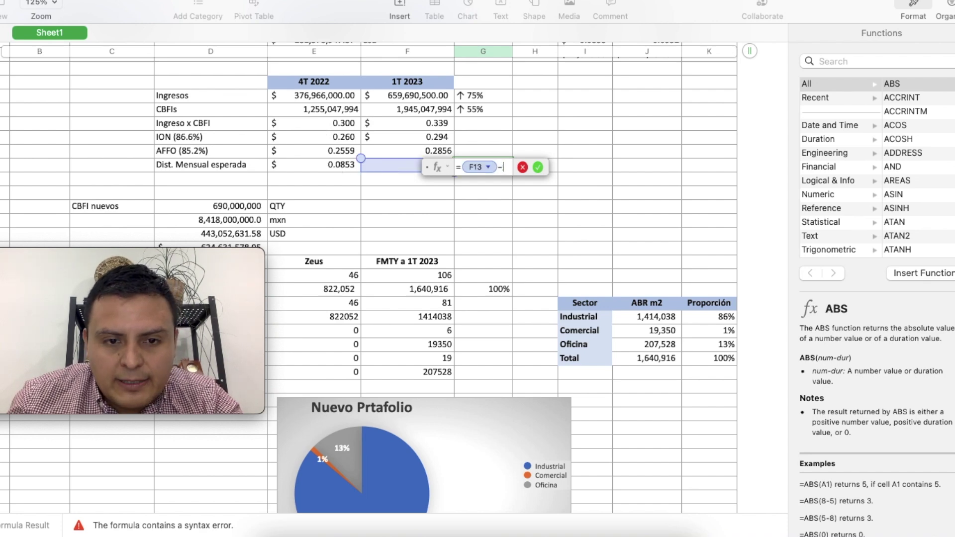
{"action": "left_click", "coordinate": [327, 165]}
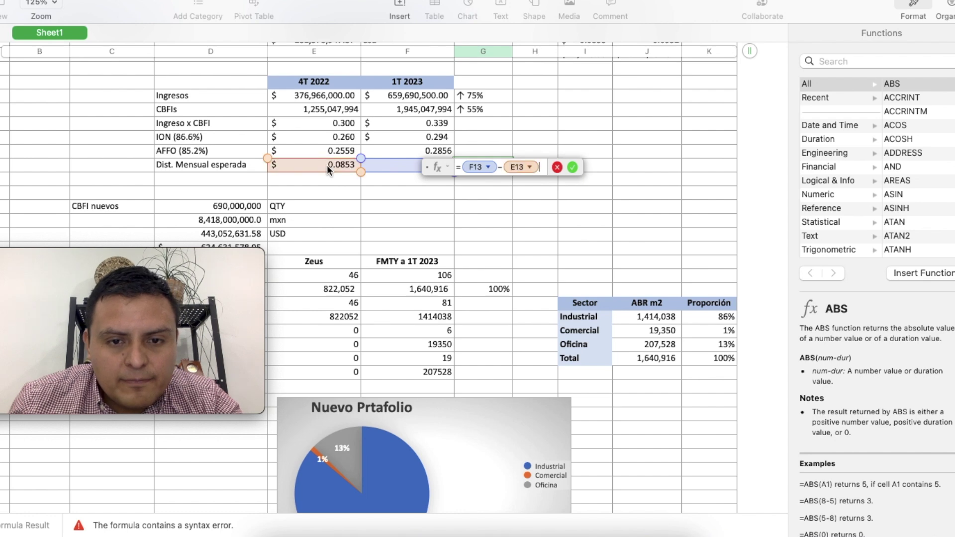
{"action": "key", "text": "Return"}
Calculate the percentage increase in Dist. Mensual esperada in cell G14 with the formula =G13÷E13×100
{"action": "type", "text": "="}
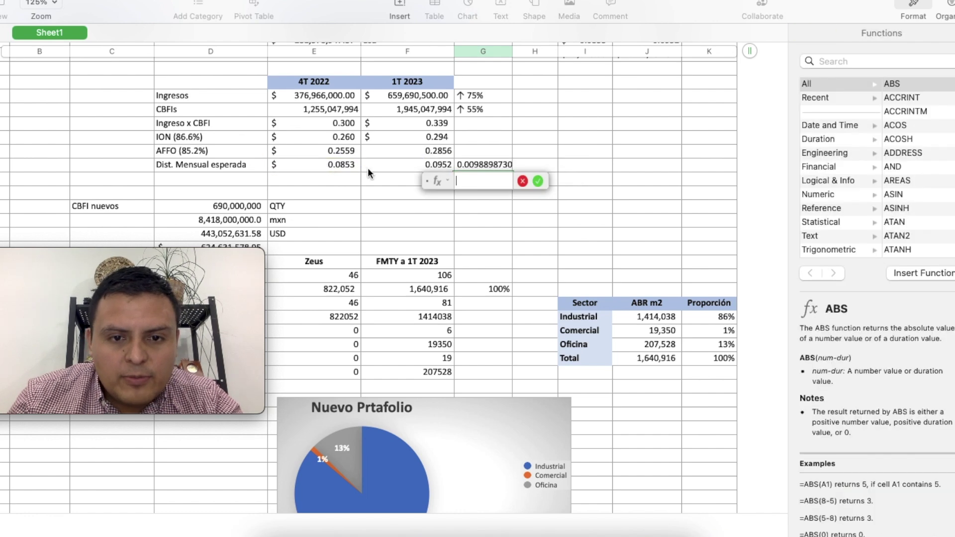
{"action": "type", "text": "="}
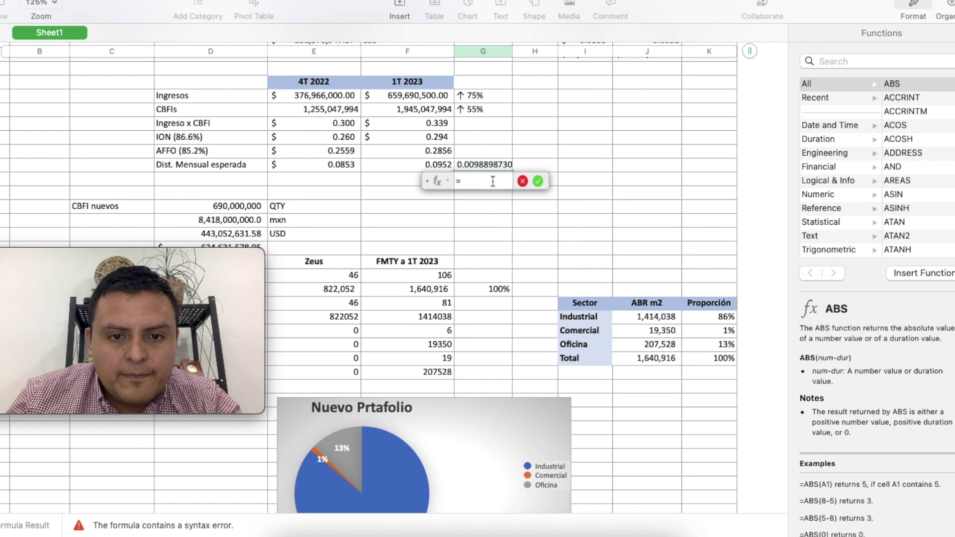
{"action": "left_click", "coordinate": [495, 166]}
{"action": "type", "text": "+"}
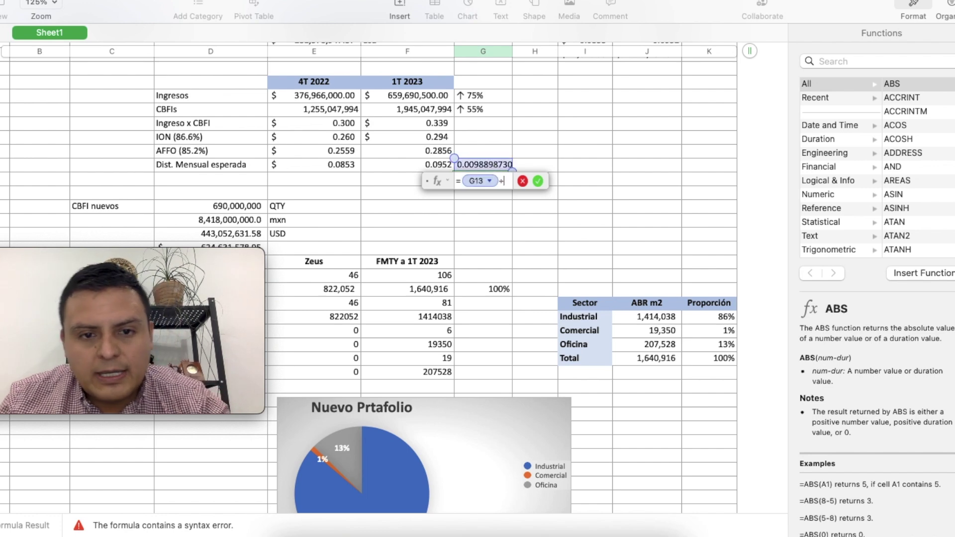
{"action": "left_click", "coordinate": [322, 164]}
{"action": "type", "text": "*1"}
{"action": "type", "text": "00"}
{"action": "key", "text": "Return"}
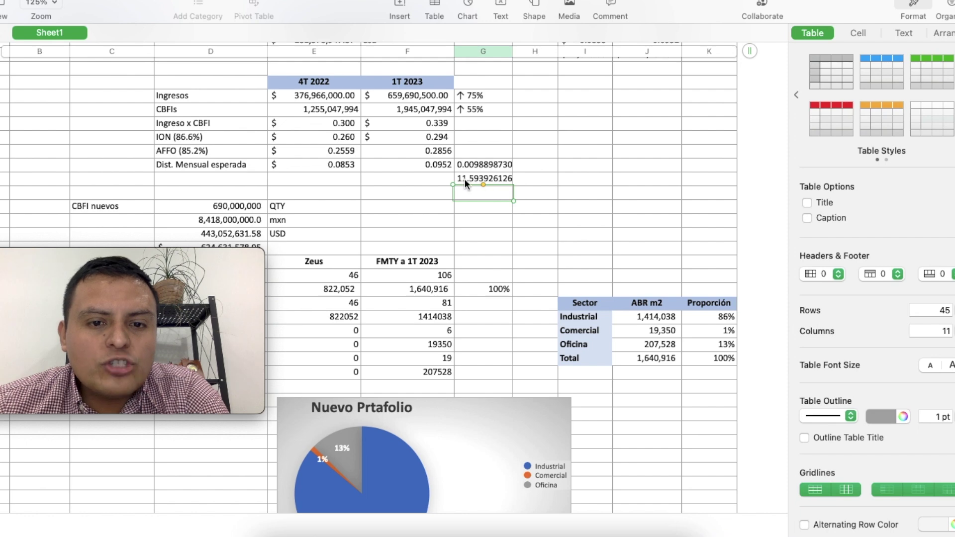
Examine the Antes distribution figures in I3 and I4, including the formula that derives the I4 amount from I3
{"action": "scroll", "coordinate": [568, 197], "scroll_direction": "up", "scroll_amount": 3}
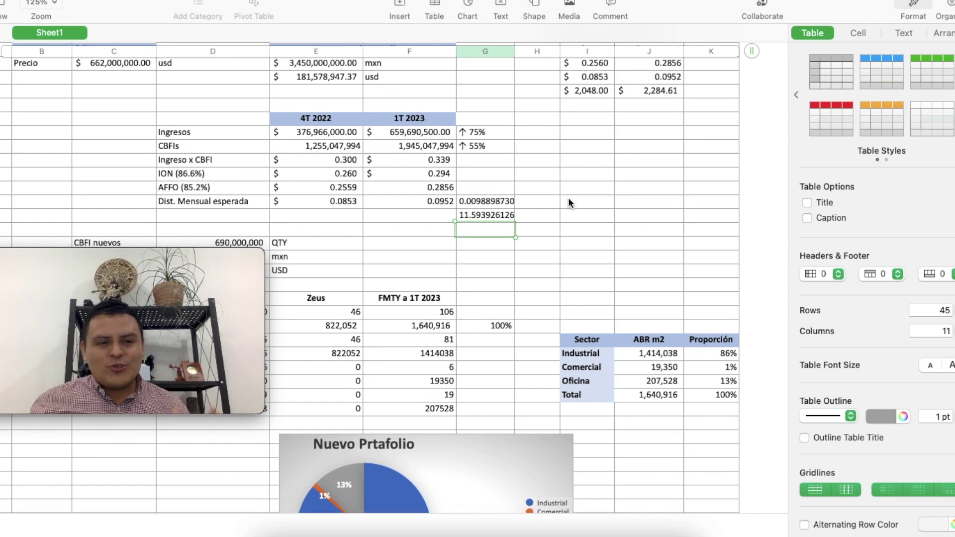
{"action": "scroll", "coordinate": [568, 198], "scroll_direction": "up", "scroll_amount": 3}
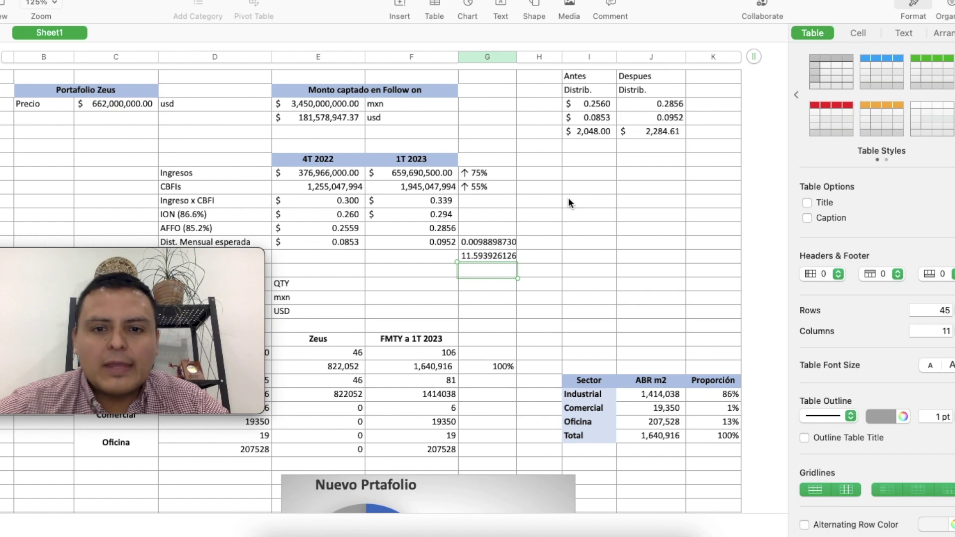
{"action": "left_click", "coordinate": [601, 104]}
{"action": "left_click", "coordinate": [594, 120]}
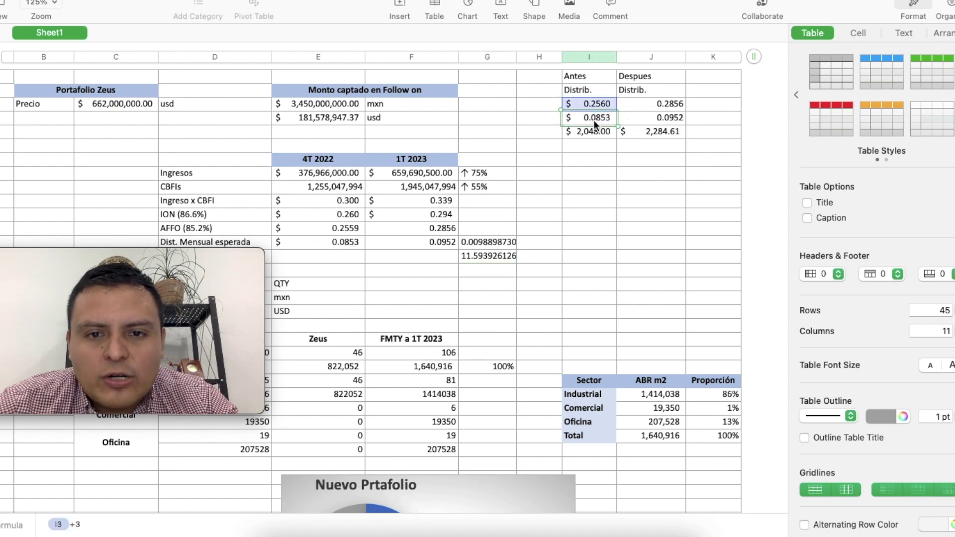
{"action": "left_click", "coordinate": [594, 165]}
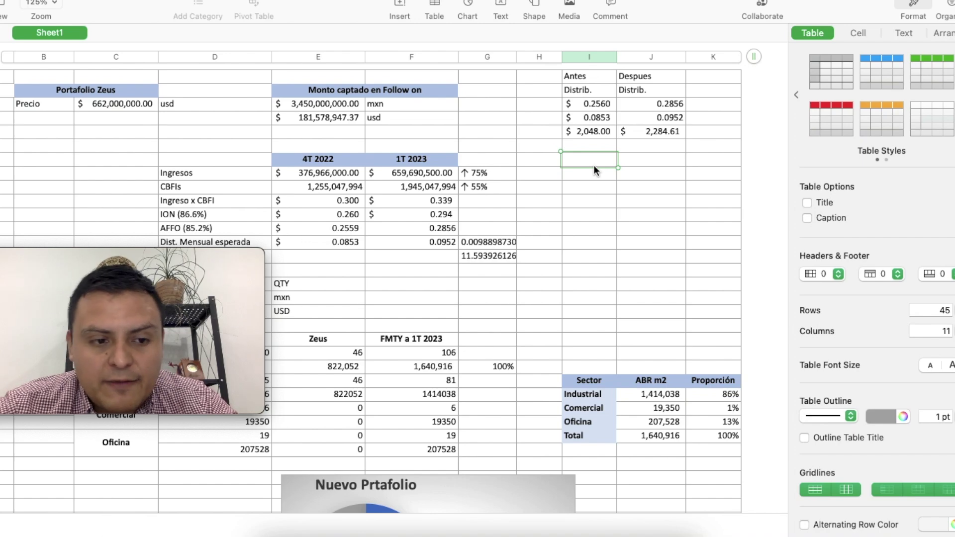
{"action": "left_click", "coordinate": [596, 117]}
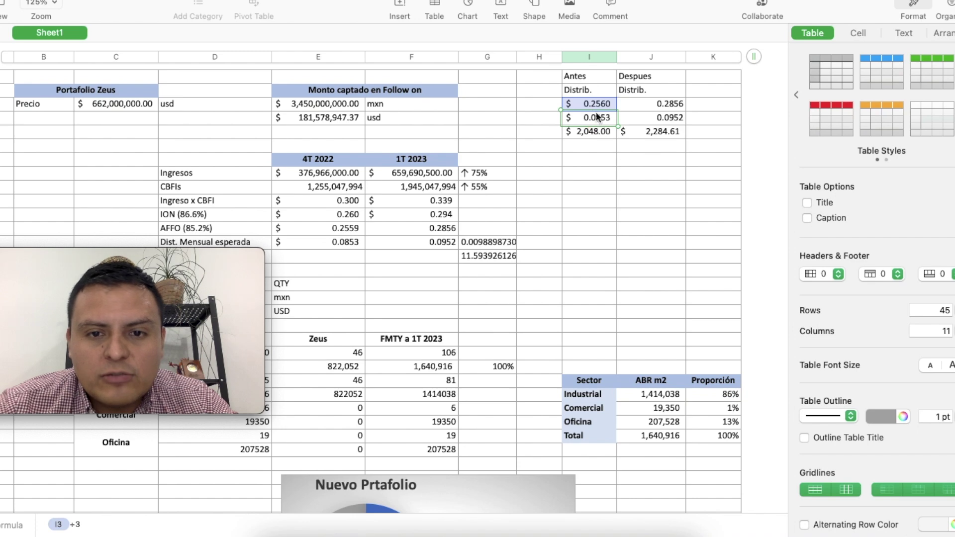
{"action": "left_click", "coordinate": [602, 187]}
Inspect the formula behind the Antes total in I5 and compare it with the Despues total in J5
{"action": "left_click", "coordinate": [597, 133]}
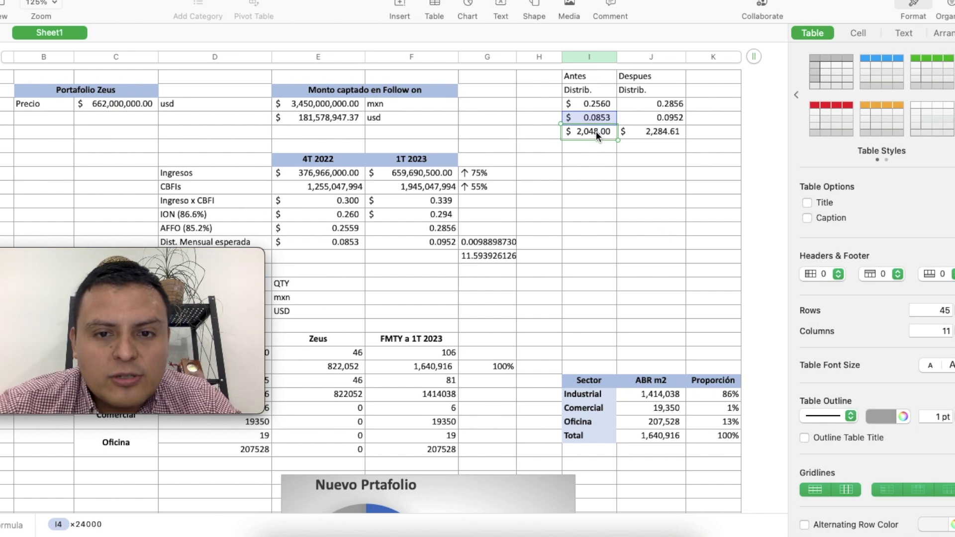
{"action": "double_click", "coordinate": [596, 131]}
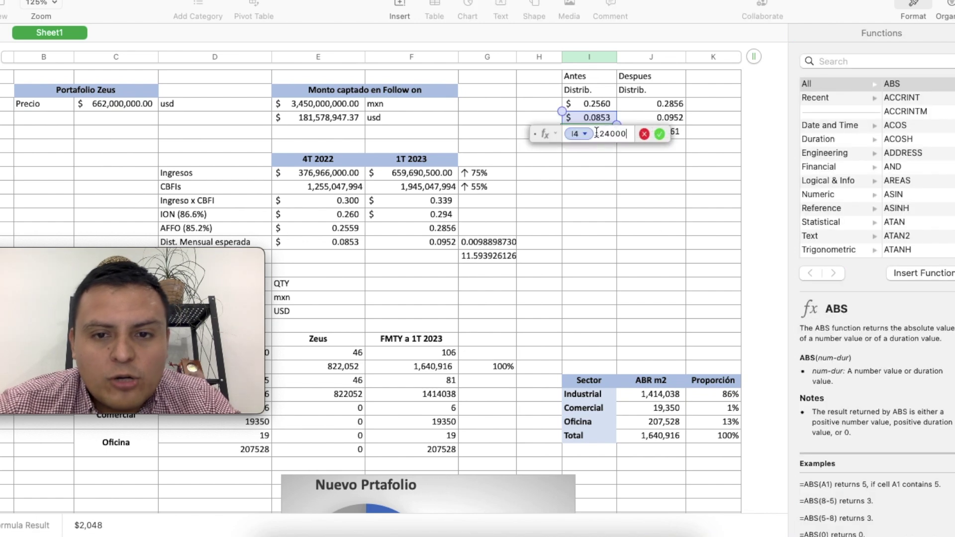
{"action": "left_click", "coordinate": [659, 134]}
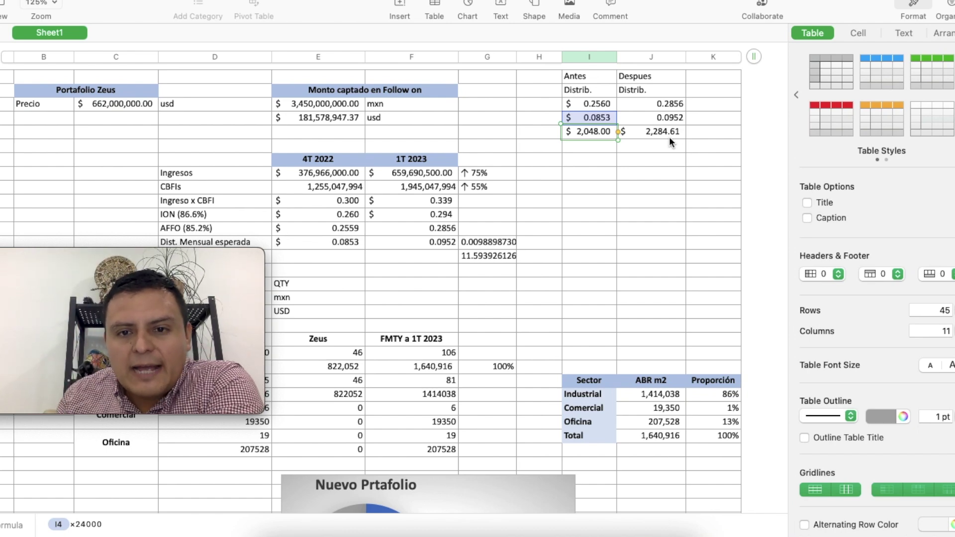
{"action": "left_click", "coordinate": [660, 134]}
{"action": "left_click", "coordinate": [704, 235]}
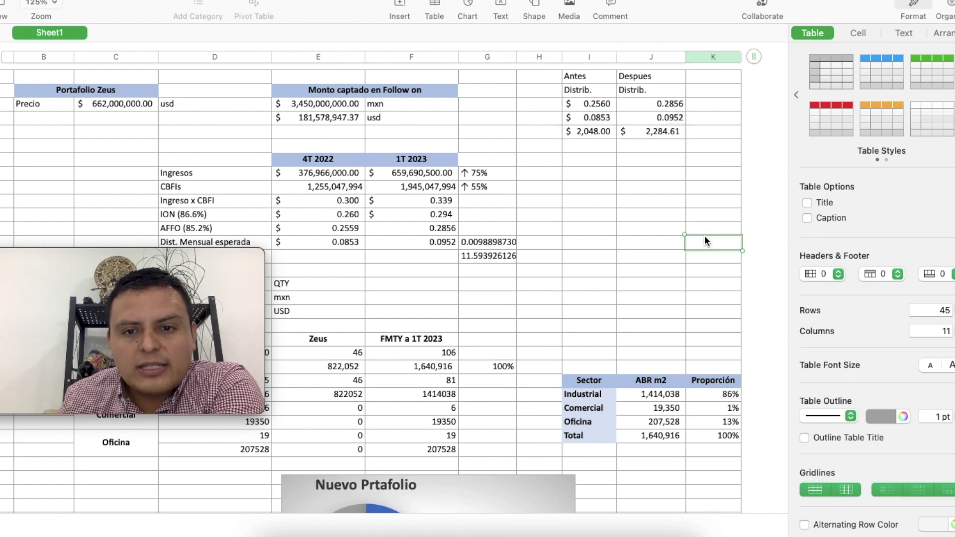